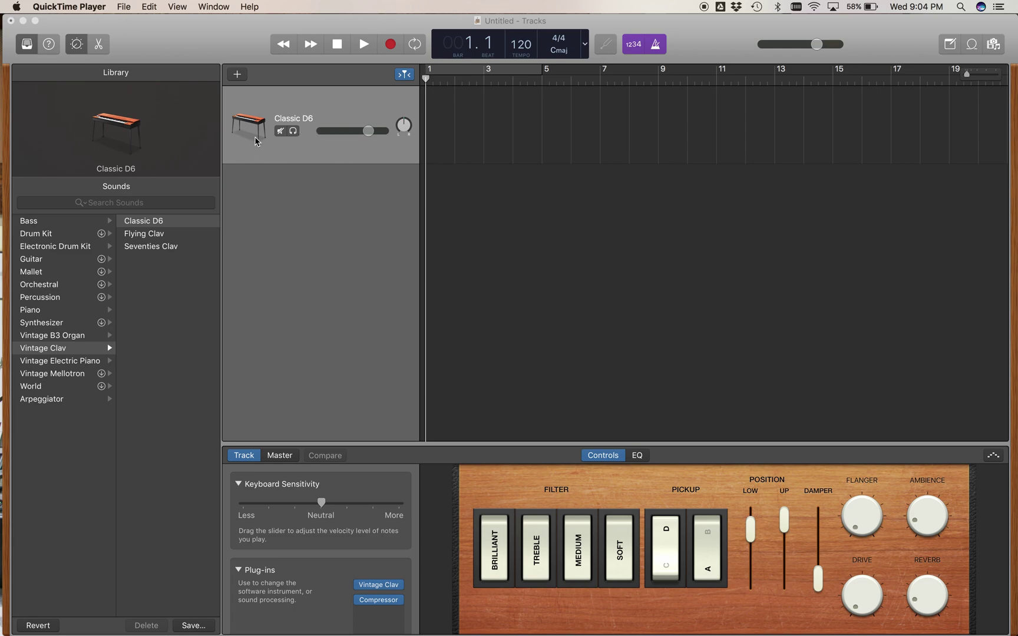
- Bring GarageBand to the front and list the Library's Bass sounds
click(286, 94)
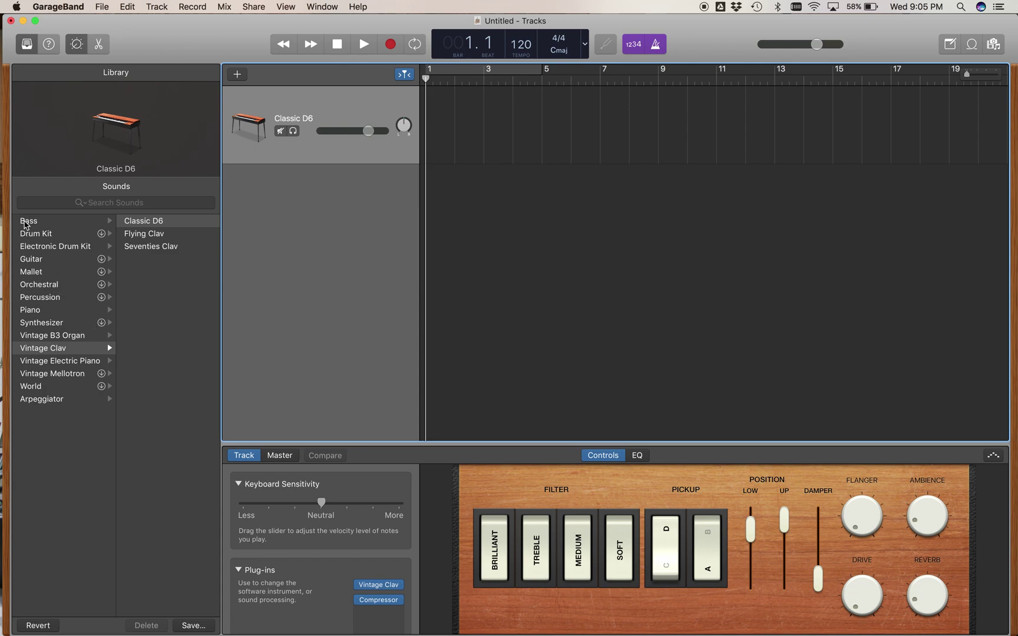
click(27, 221)
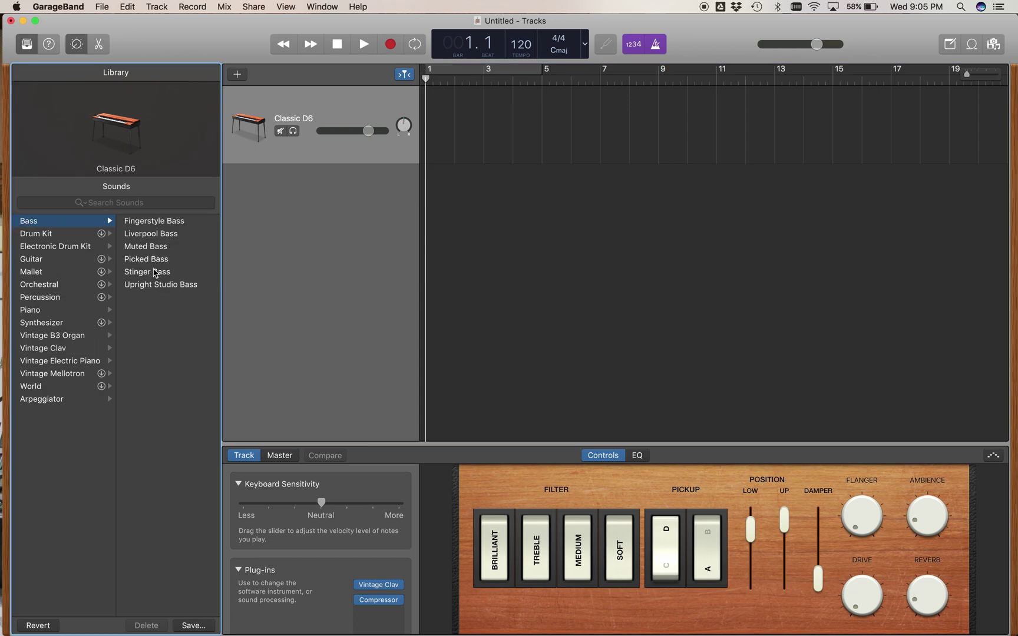
- Load Fingerstyle Bass onto the track, collapse Plug-ins, and hide Smart Controls with B
click(157, 226)
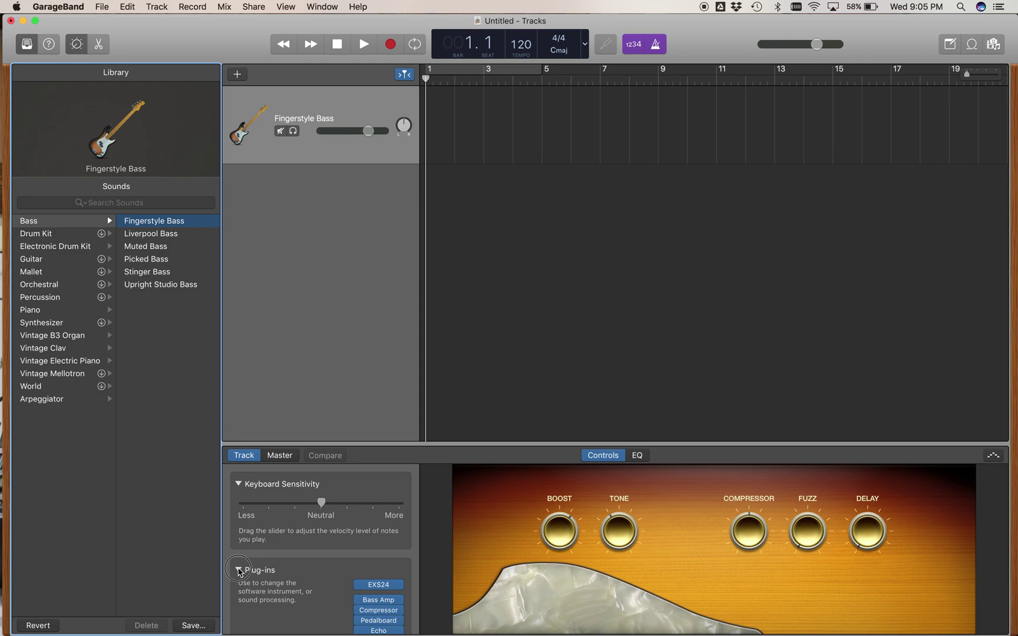
click(238, 570)
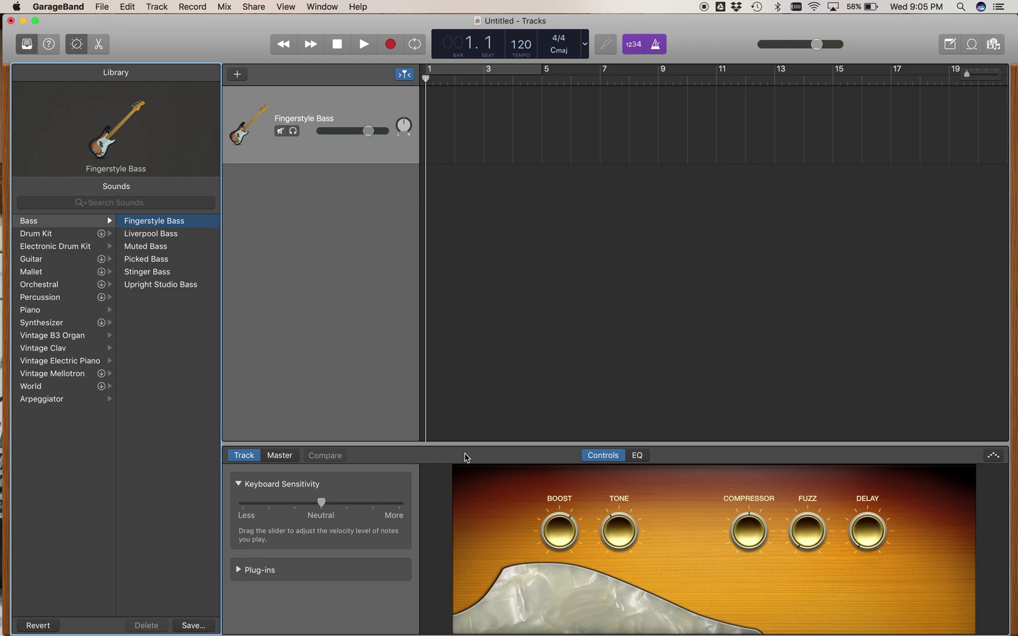
key(b)
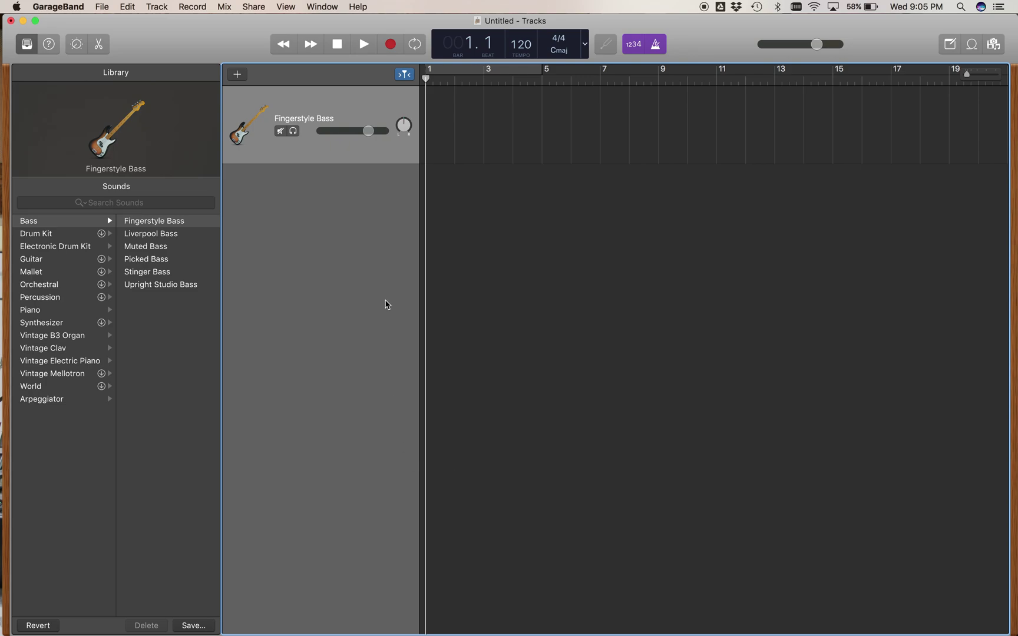
- Toggle Smart Controls via toolbar, View menu and B key, leaving Boost, Tone, Compressor, Fuzz, Delay shown
click(77, 47)
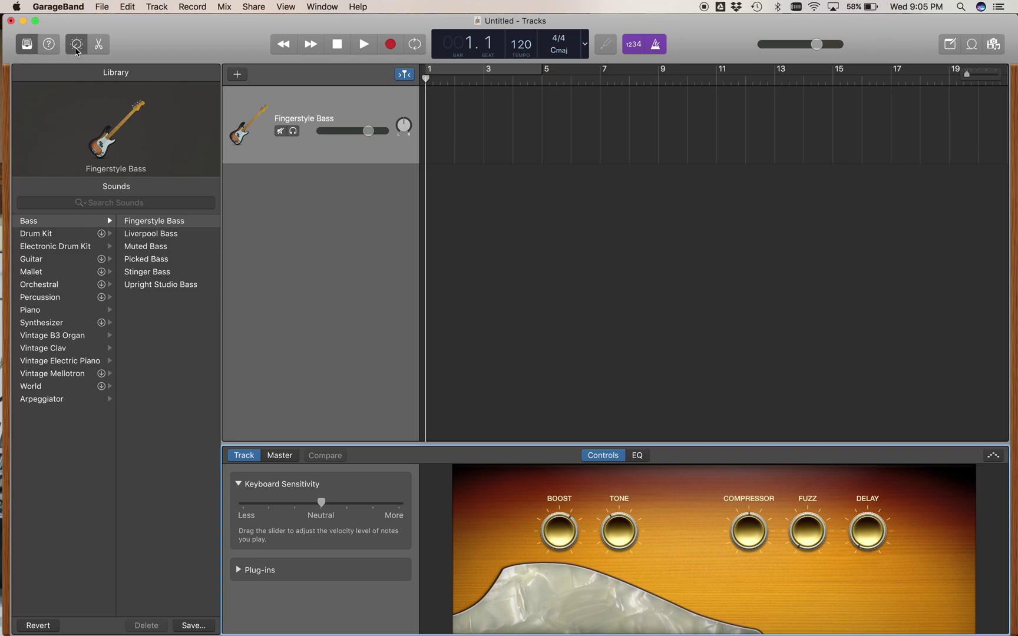
click(77, 51)
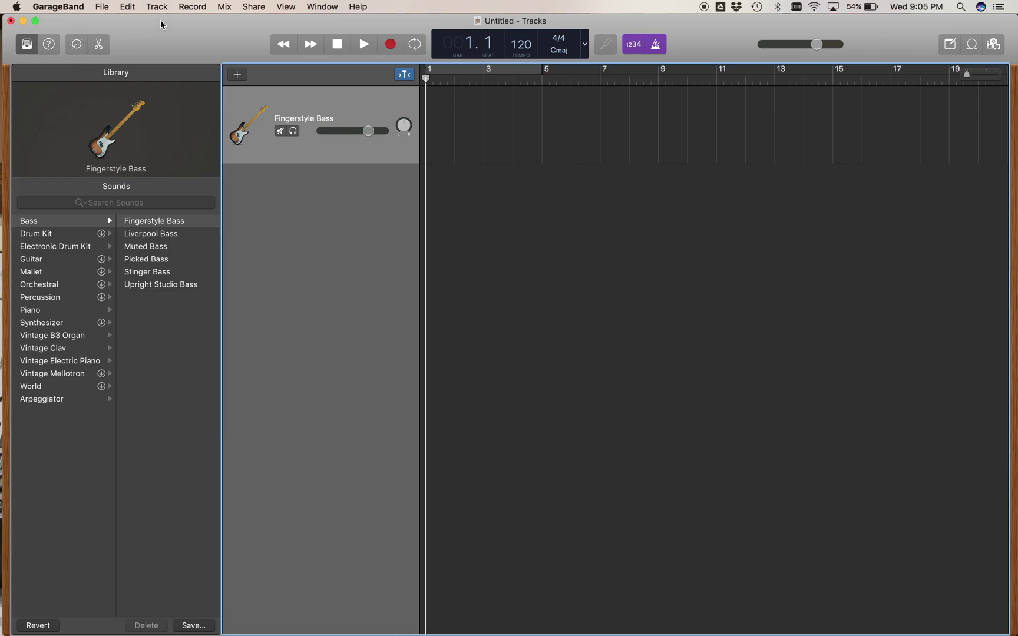
click(286, 6)
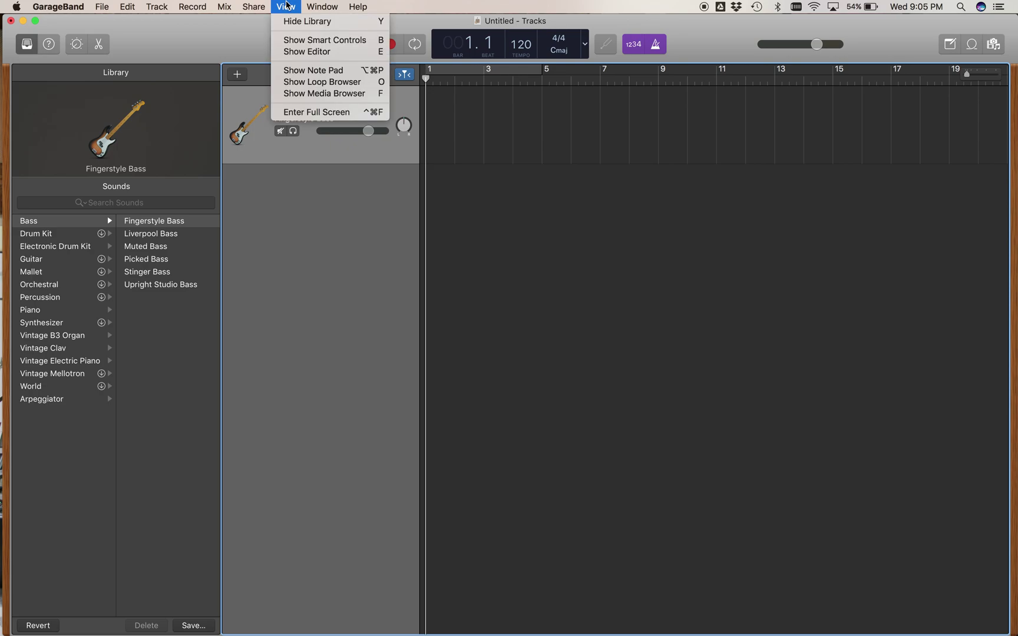
click(297, 44)
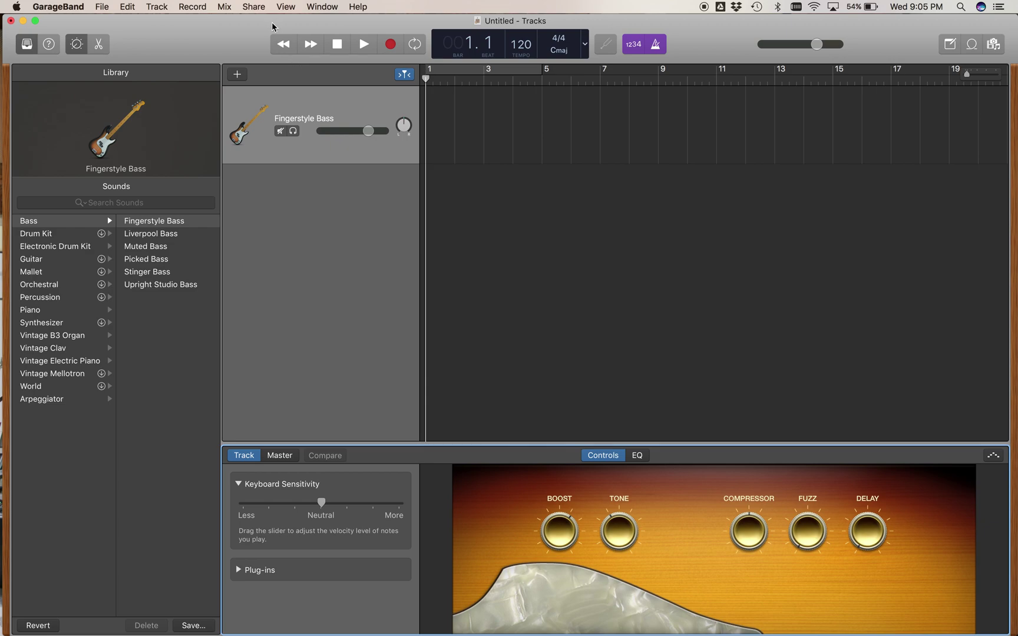
key(b)
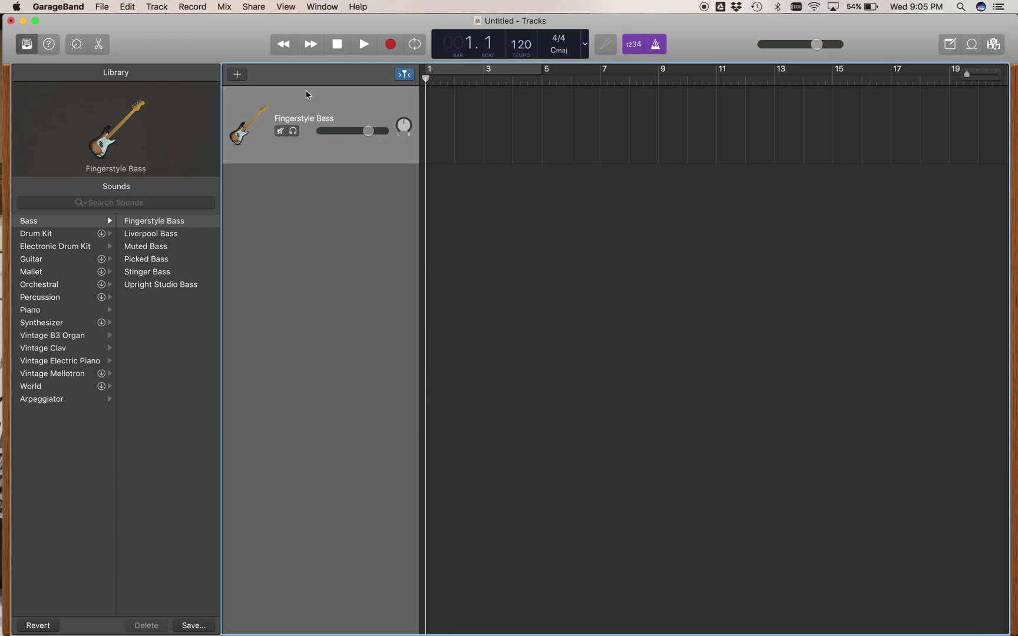
key(b)
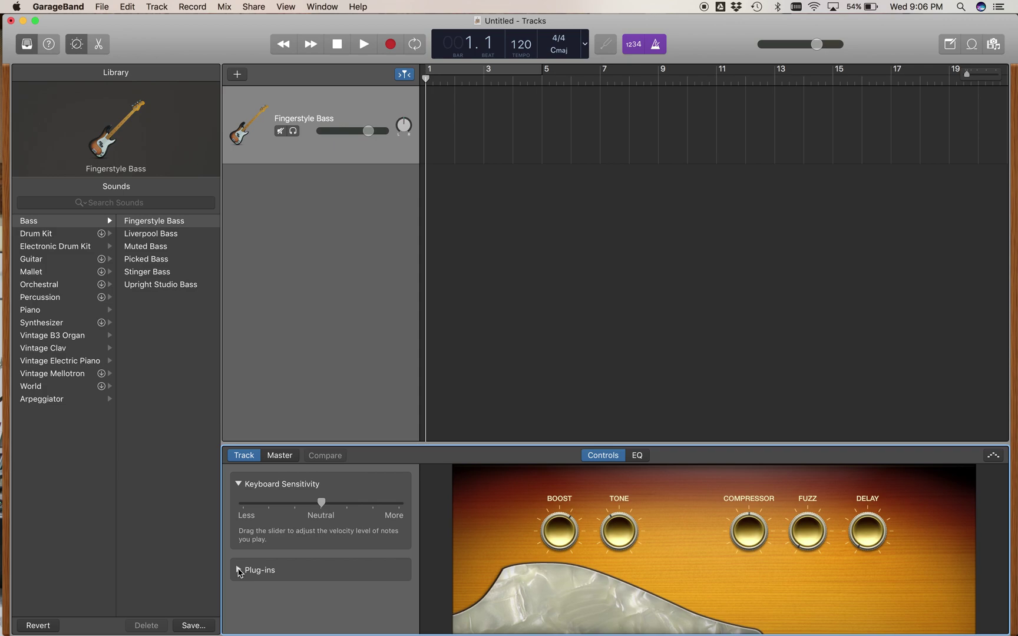
- Expand Plug-ins to show EXS24, Bass Amp, Compressor, Pedalboard and Echo, and open EXS24's instrument list
click(239, 570)
scroll(241, 571, down, 2)
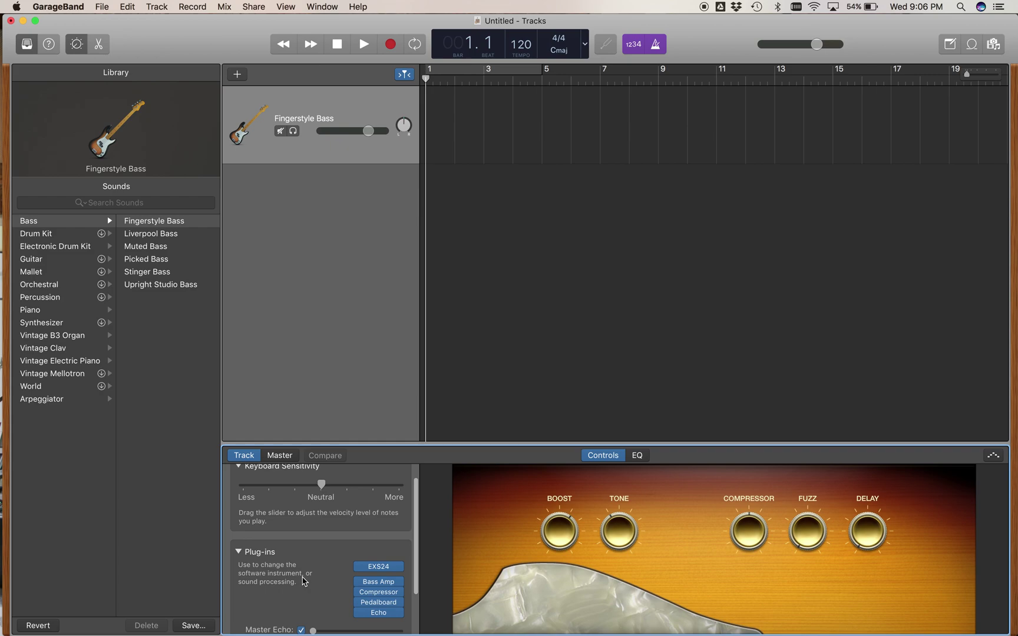
scroll(303, 581, down, 2)
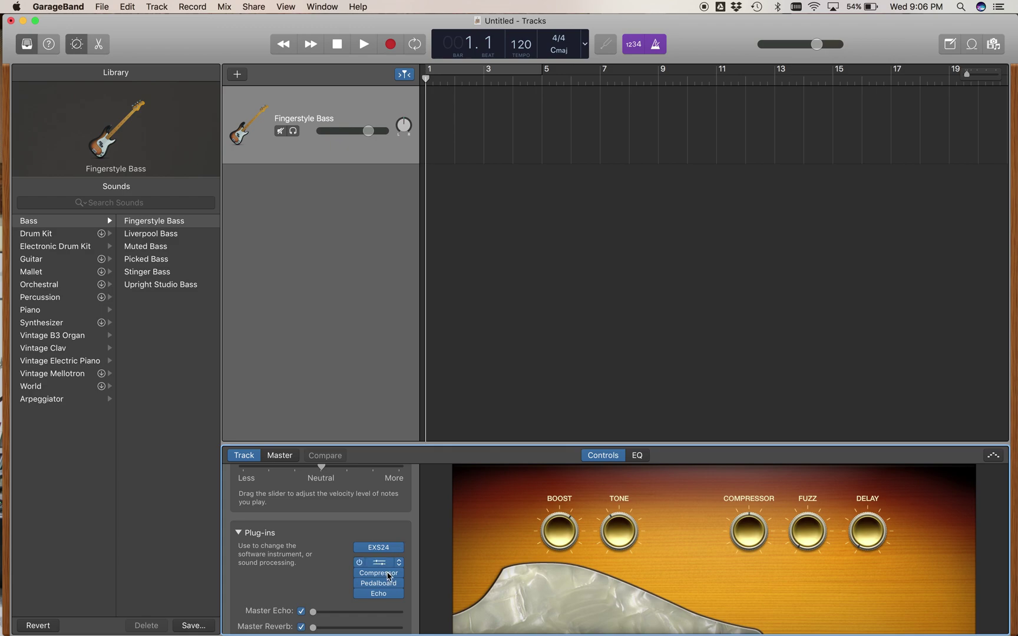
mouse_move(389, 585)
mouse_move(389, 565)
click(399, 549)
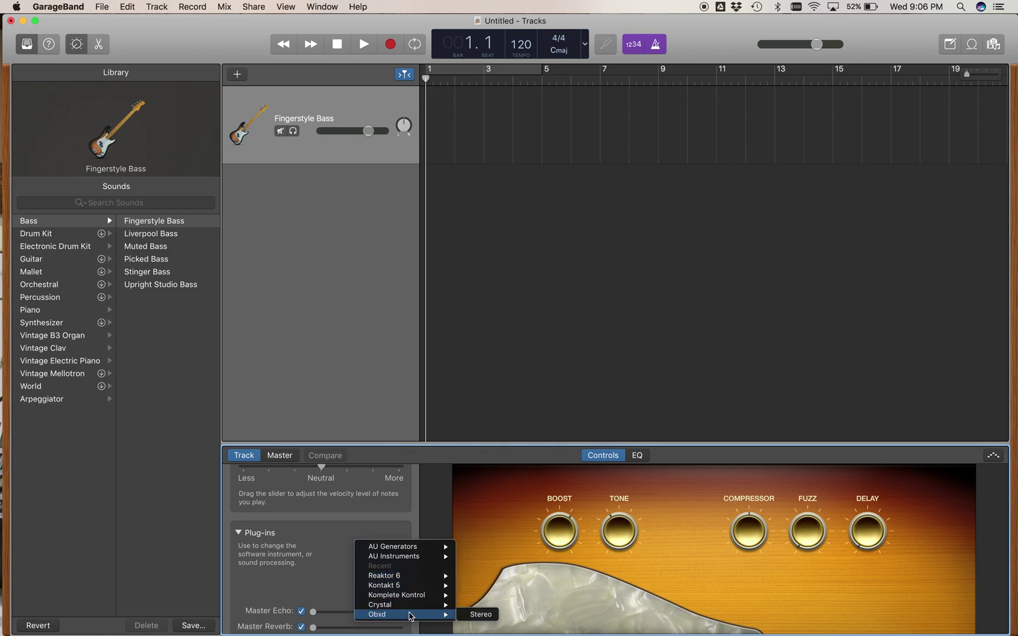
- Replace EXS24 with Native Instruments' Komplete Kontrol in Stereo
mouse_move(411, 606)
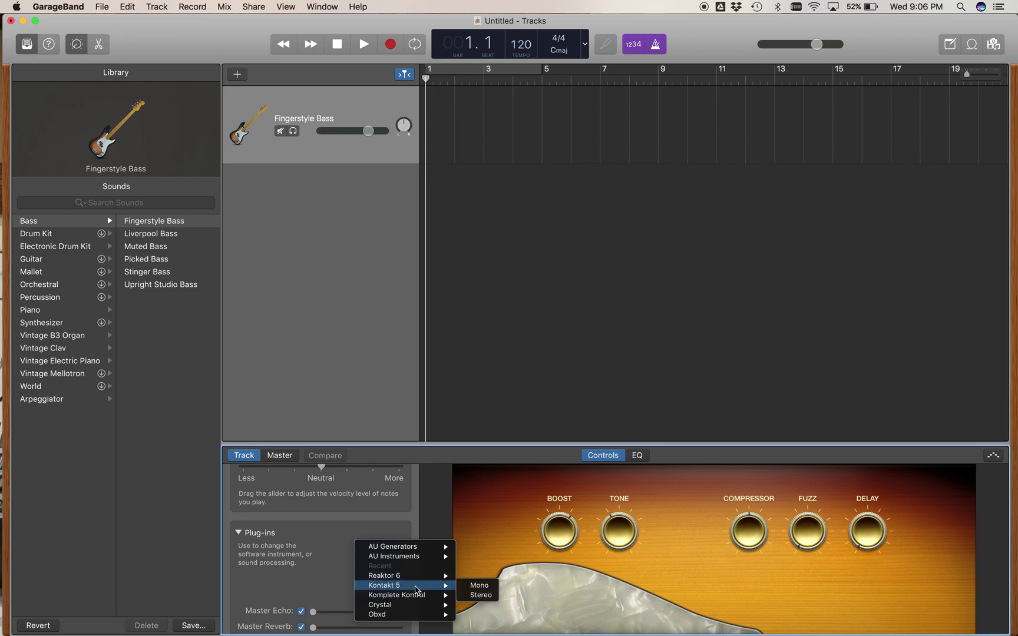
mouse_move(421, 559)
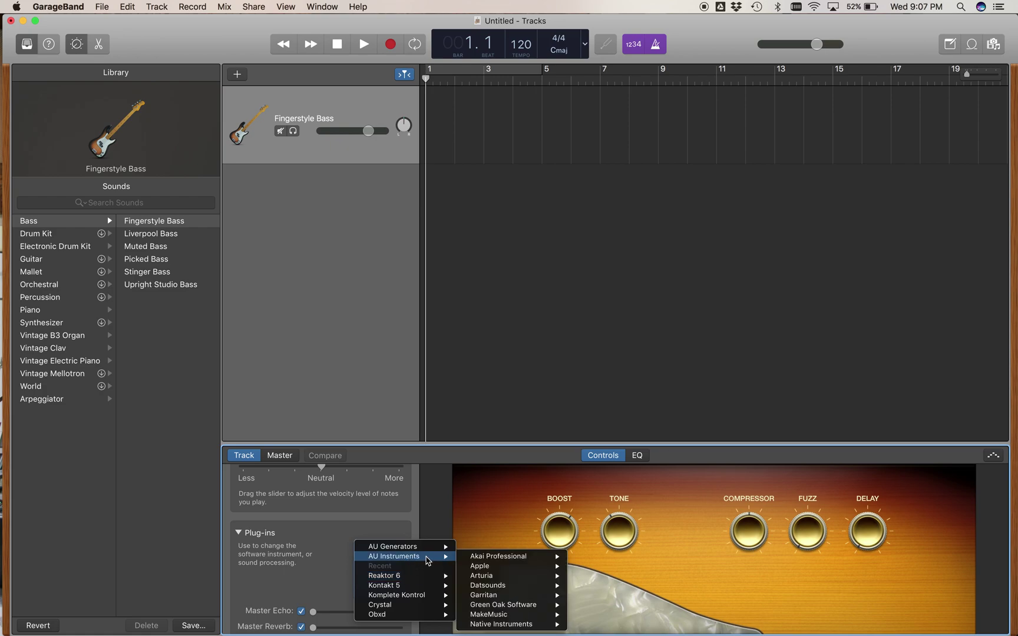
mouse_move(502, 625)
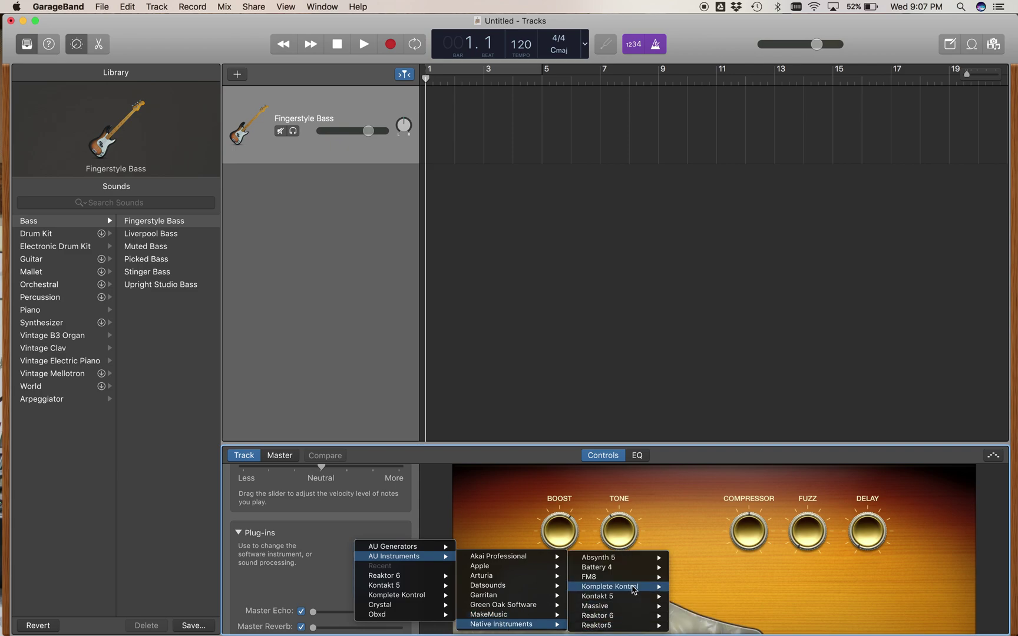
mouse_move(634, 589)
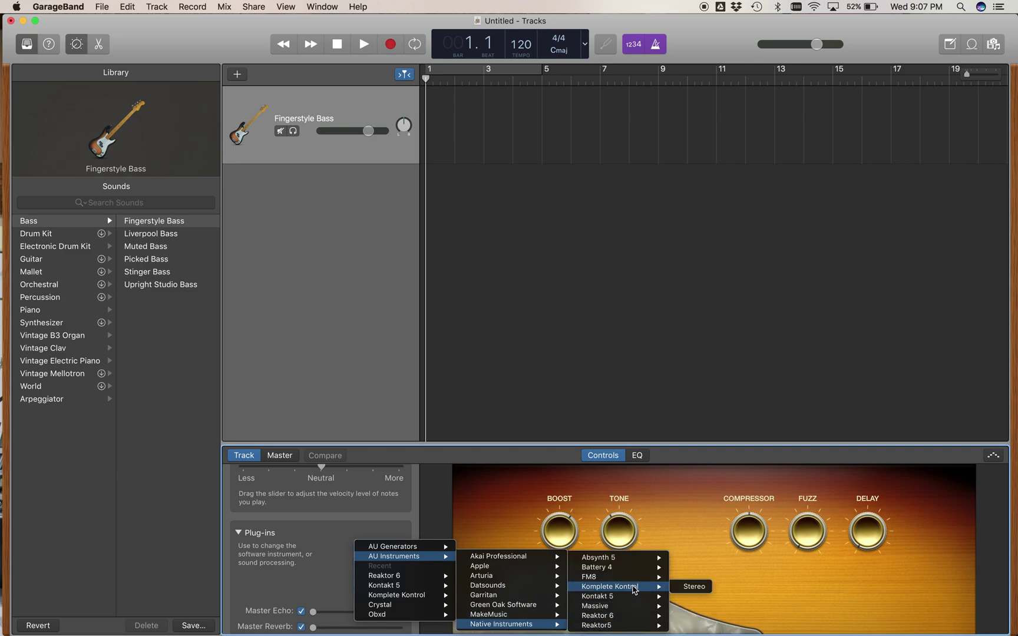
click(695, 586)
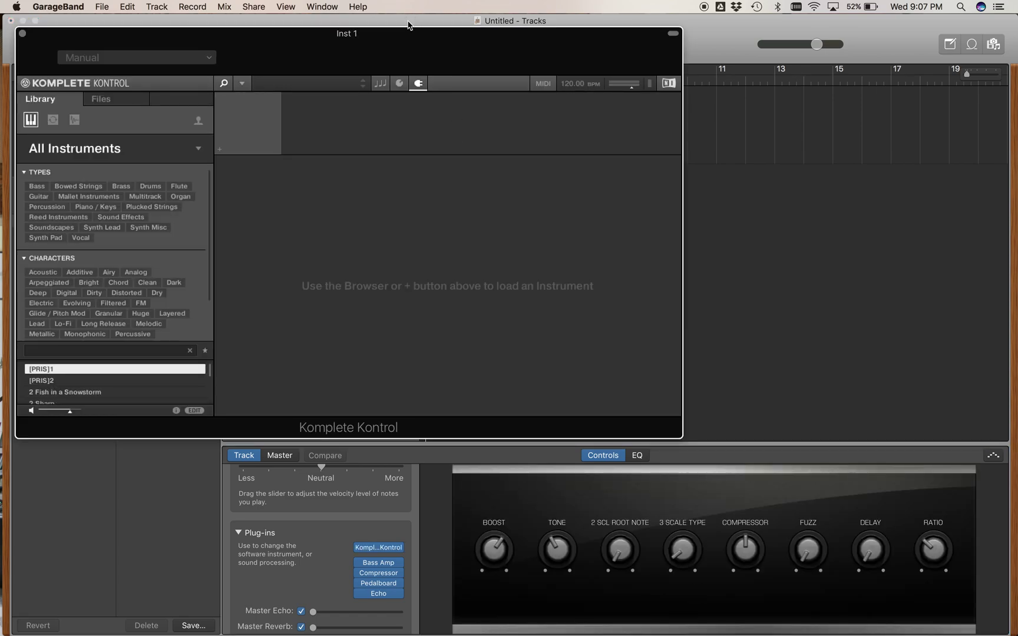
- Filter Komplete Kontrol's library to Bass with the Acoustic character, then close the plug-in window
mouse_move(408, 25)
mouse_down()
mouse_move(482, 7)
mouse_move(407, 4)
mouse_up()
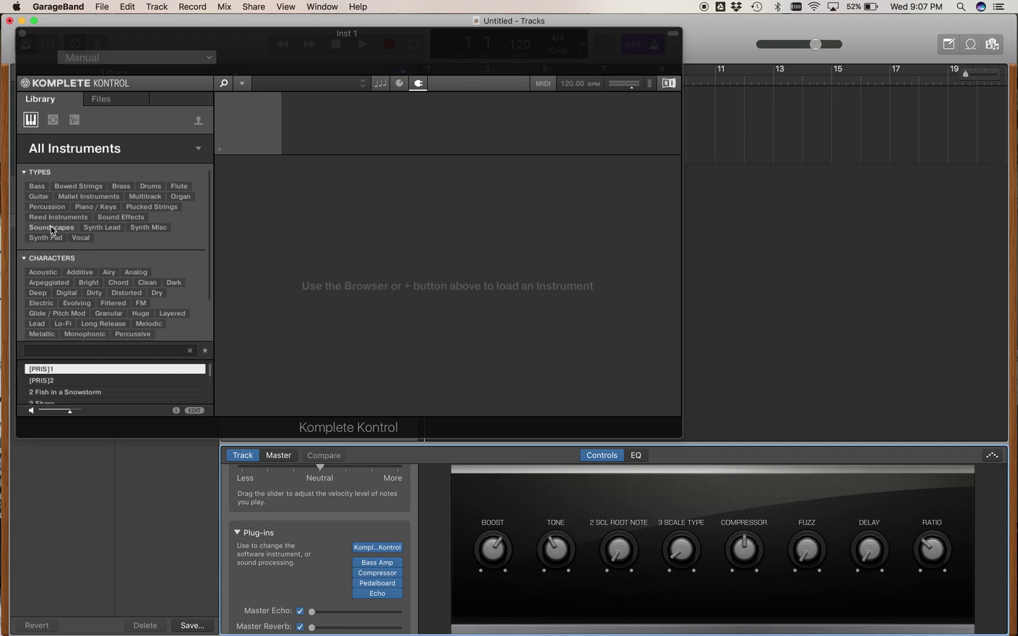
click(38, 188)
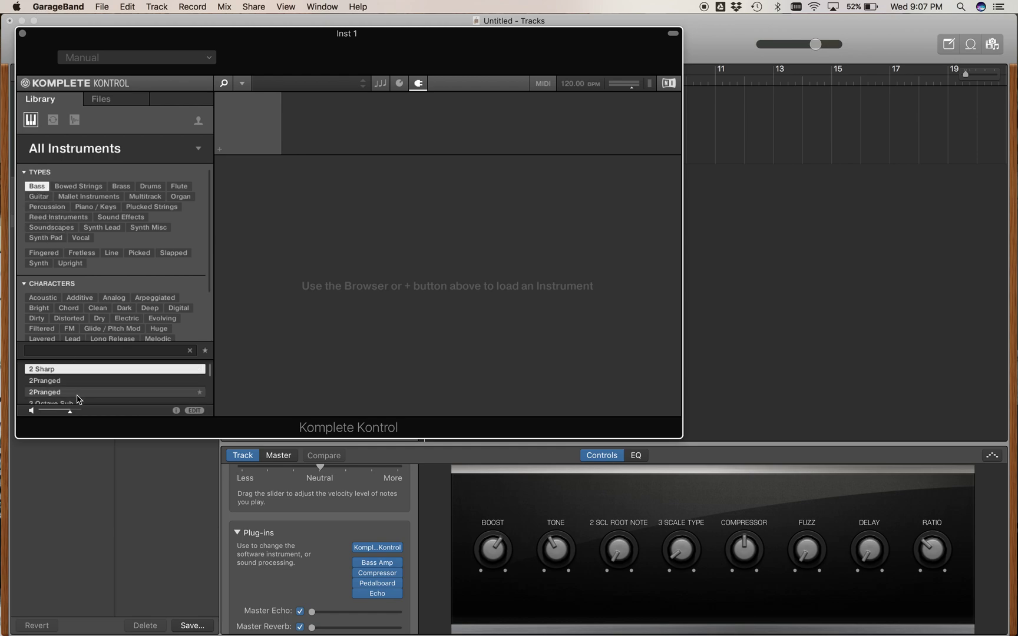
scroll(78, 395, down, 3)
scroll(78, 399, down, 5)
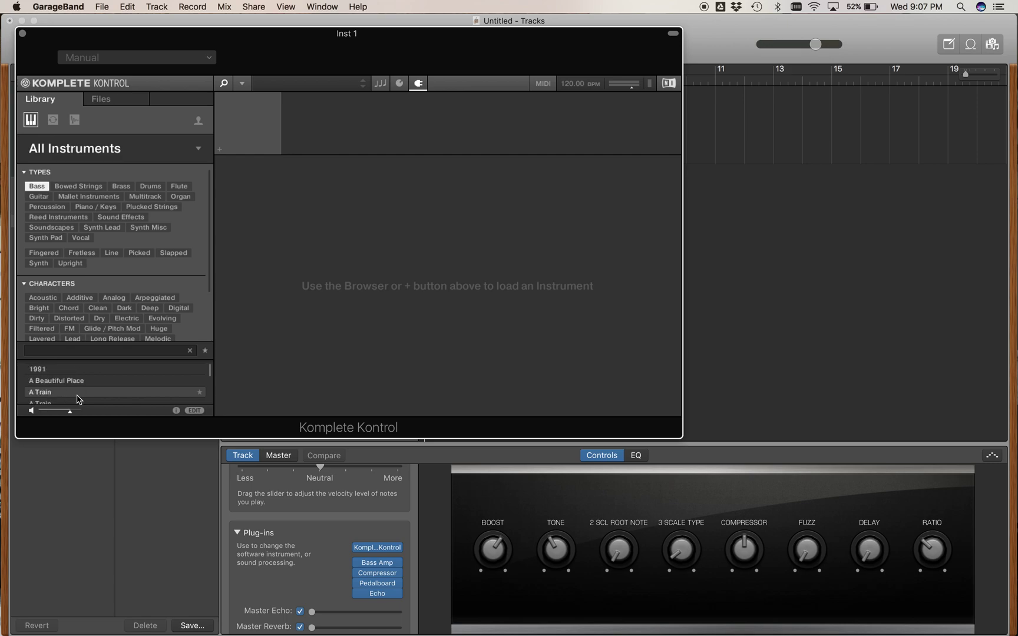
scroll(79, 398, down, 3)
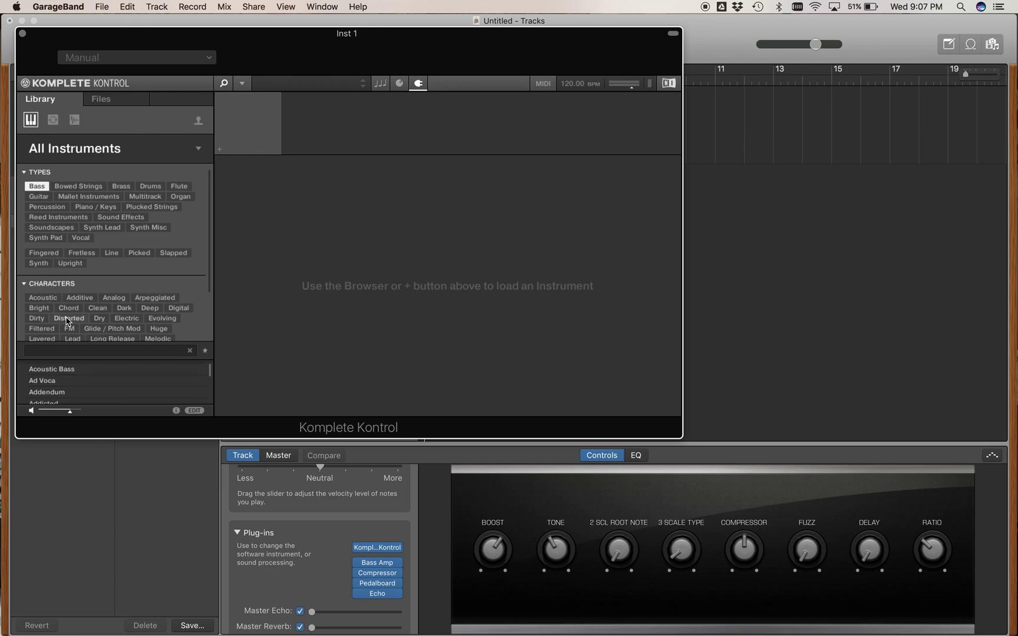
click(43, 297)
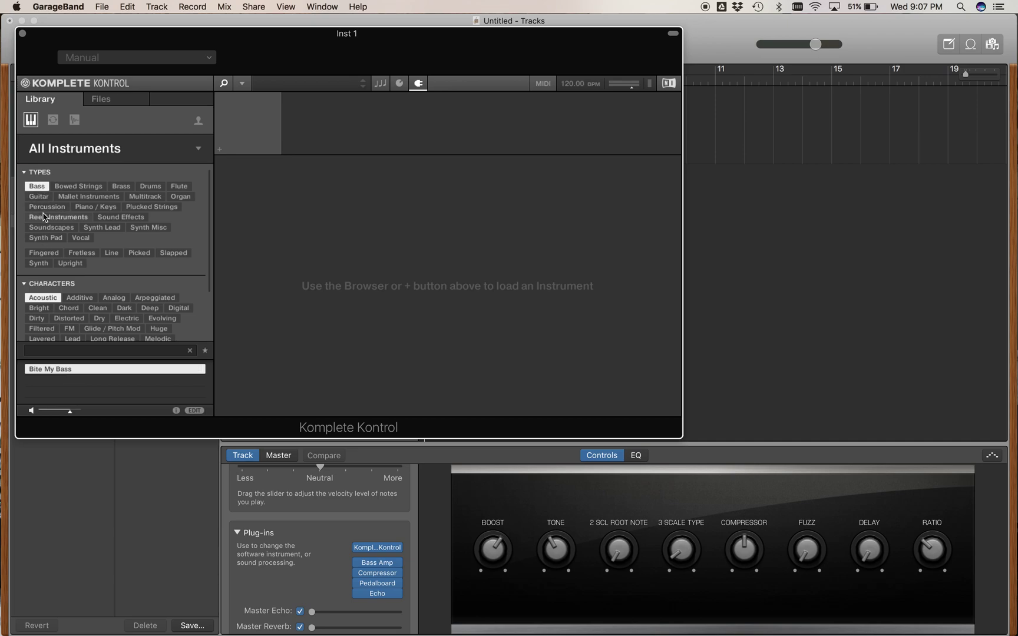
click(22, 35)
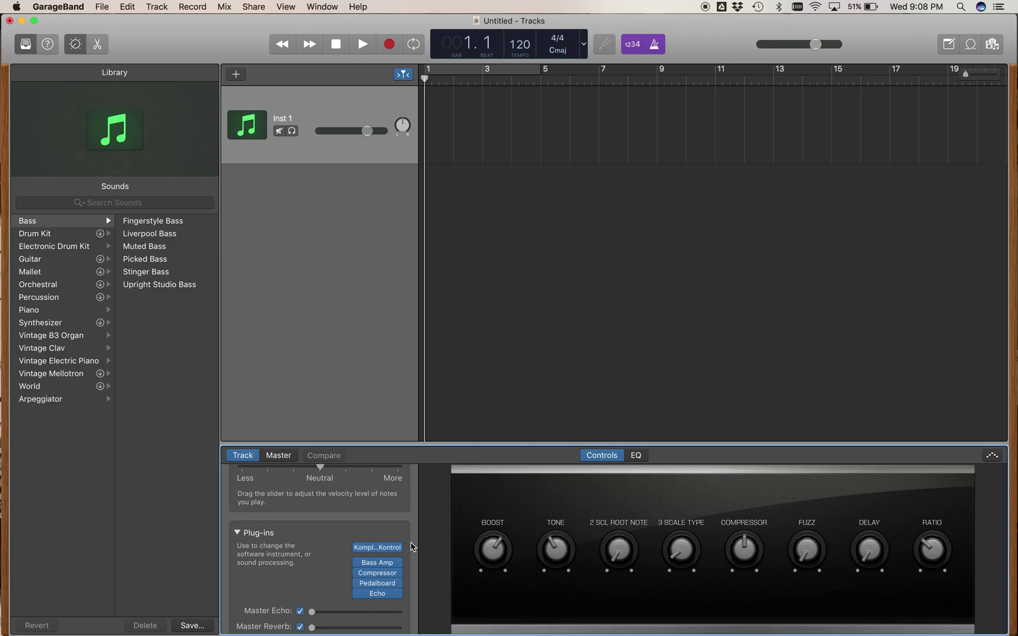
- Swap the track's instrument for Native Instruments' Kontakt 5 in Stereo
mouse_move(388, 549)
click(398, 549)
mouse_move(401, 568)
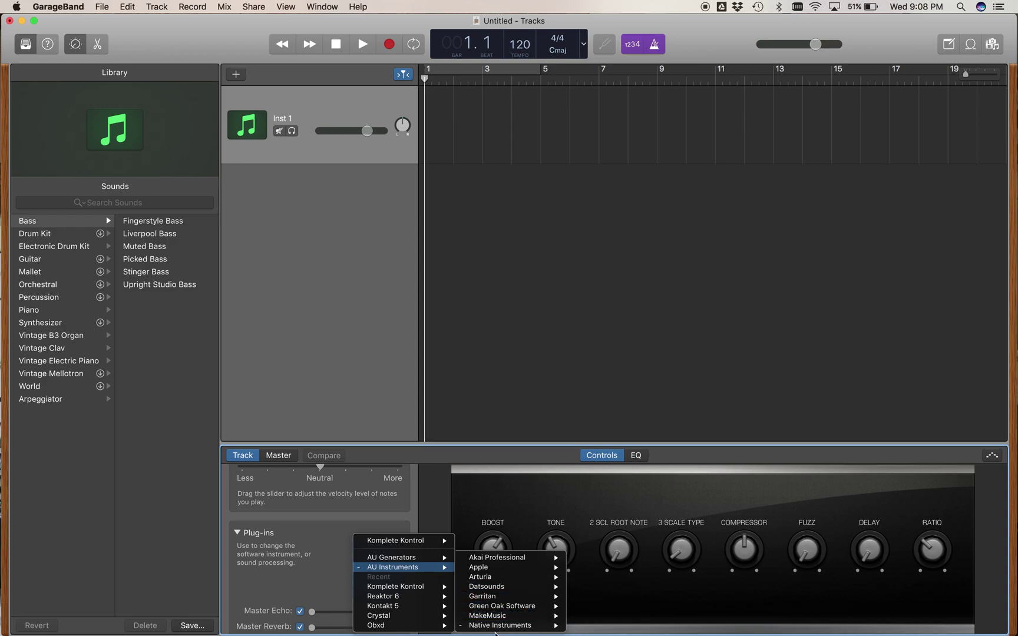
mouse_move(504, 627)
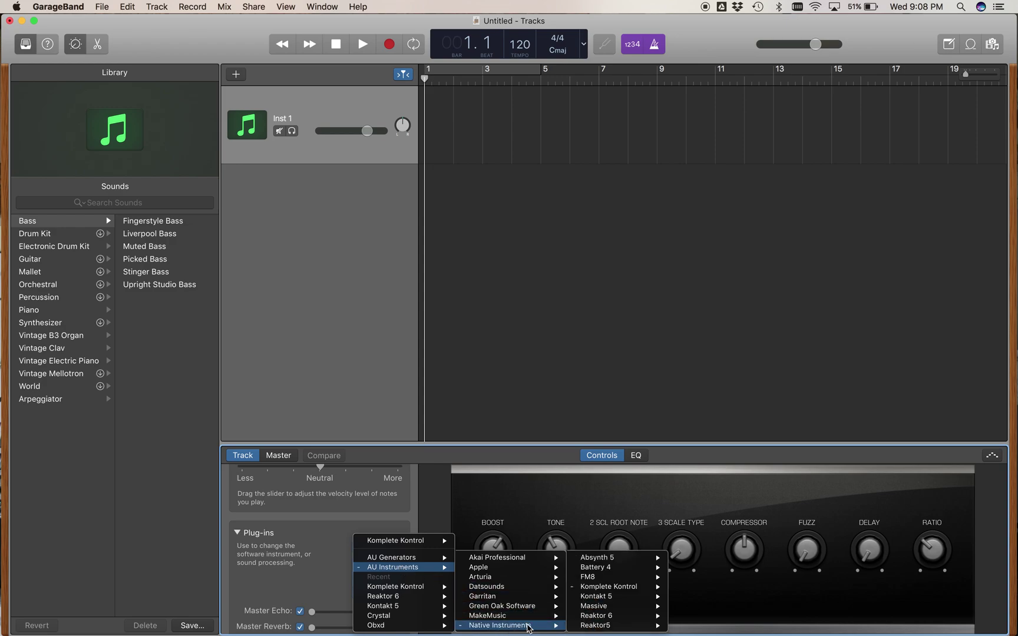
mouse_move(626, 601)
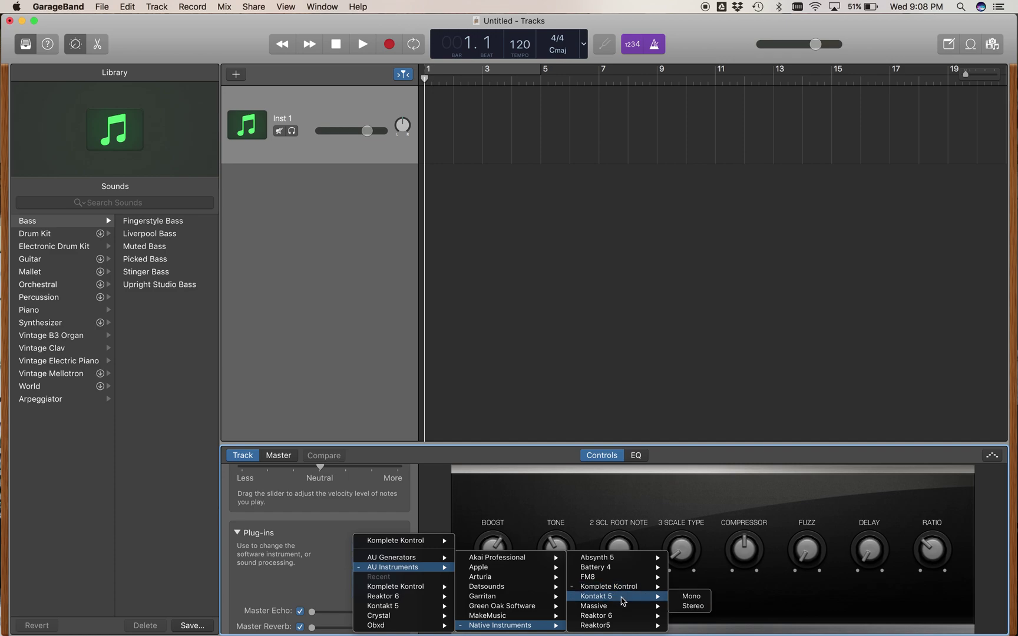
click(685, 608)
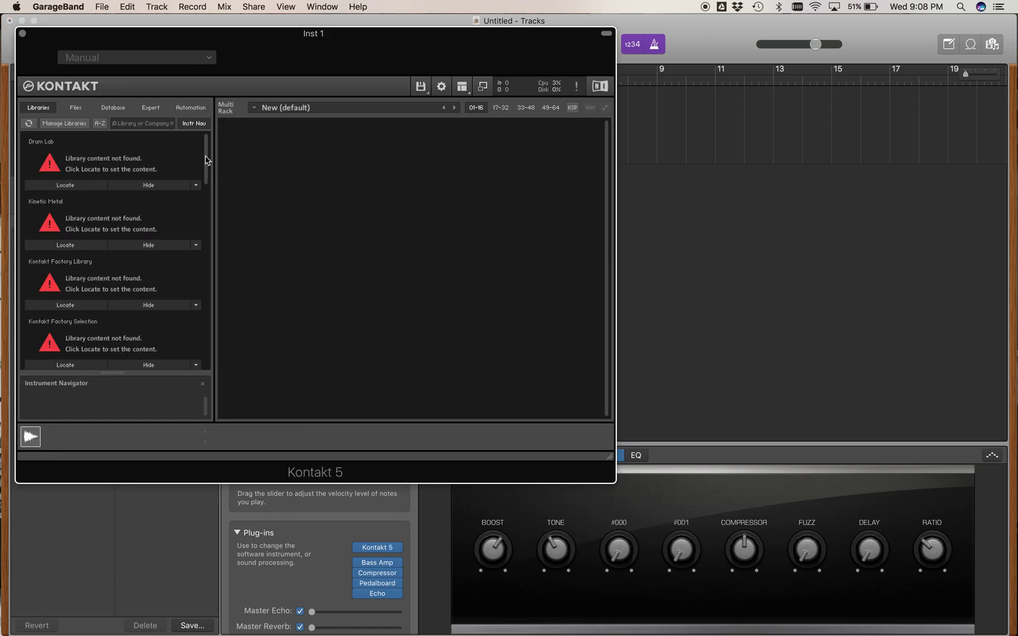
- Load Mini Acid Bass.nki from Retro Machines Mk2's Mini folder, then close Kontakt
mouse_move(206, 161)
mouse_down()
mouse_move(196, 312)
mouse_move(195, 158)
mouse_up()
drag(206, 162, 204, 284)
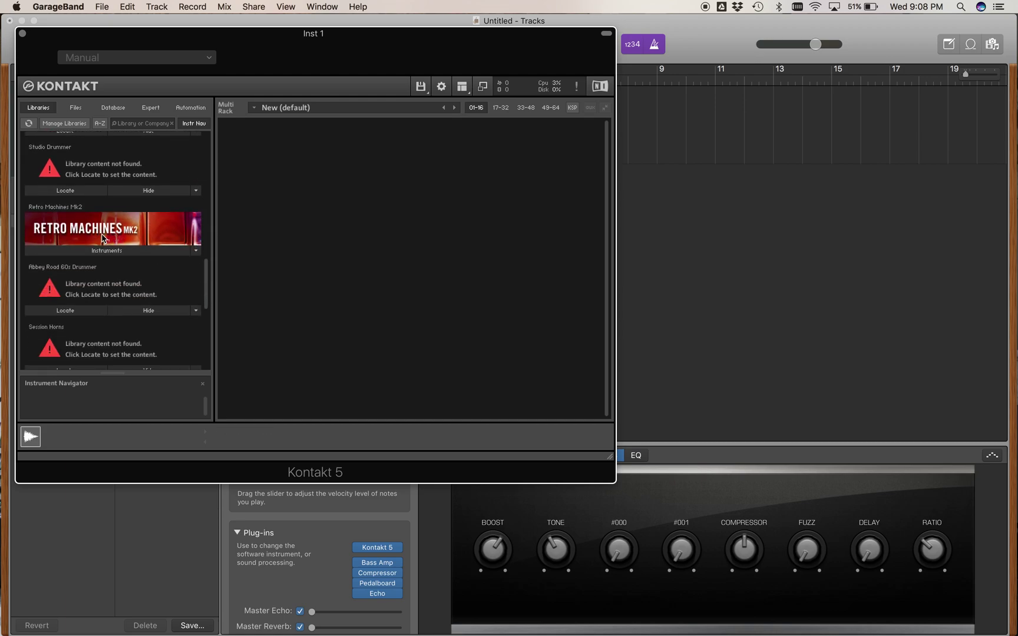
click(106, 253)
scroll(107, 254, down, 3)
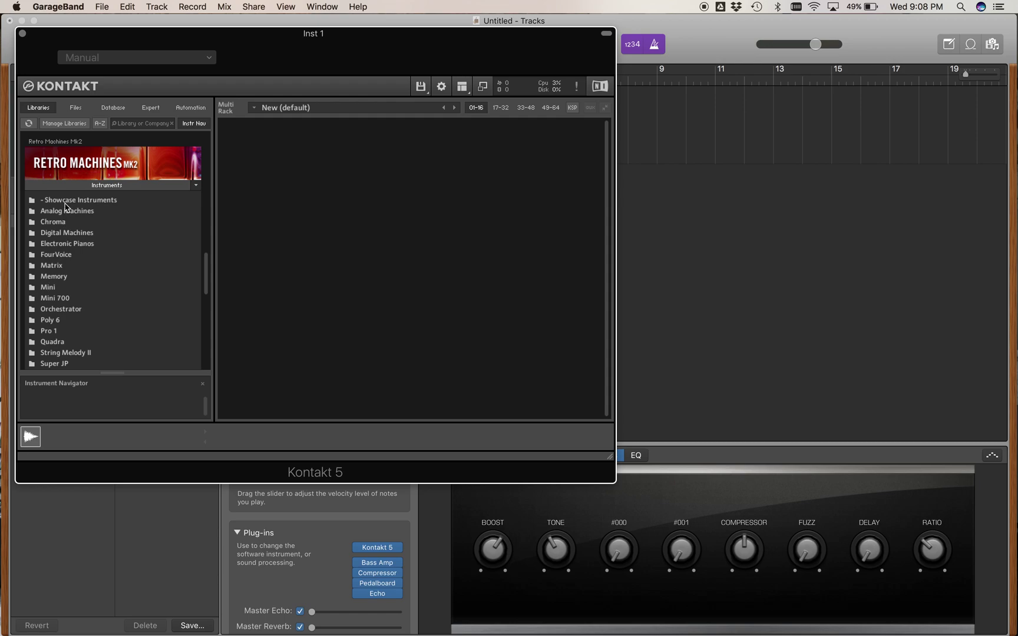
double_click(31, 287)
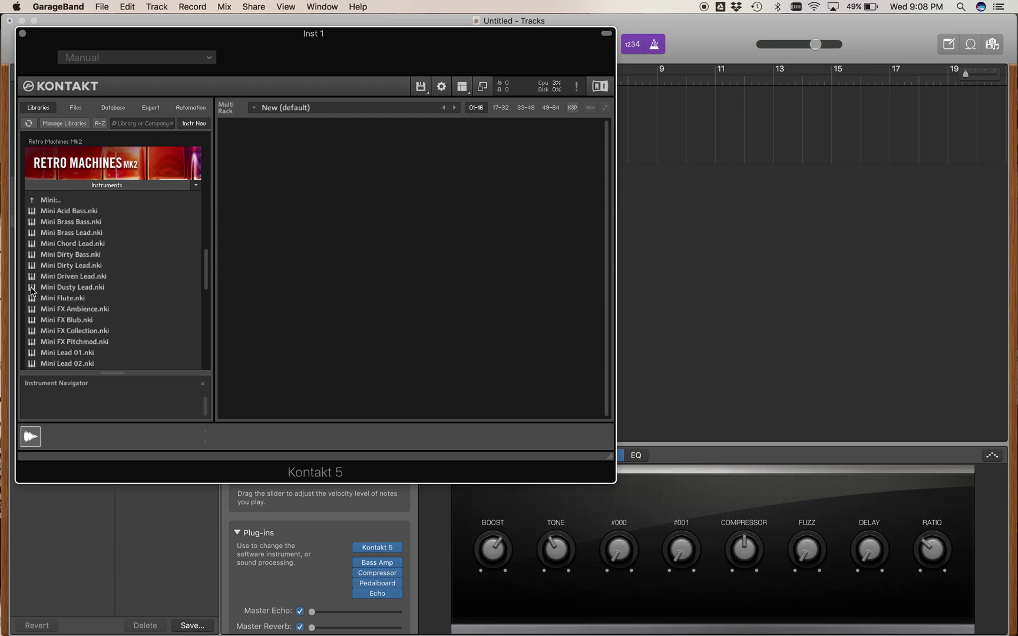
double_click(65, 215)
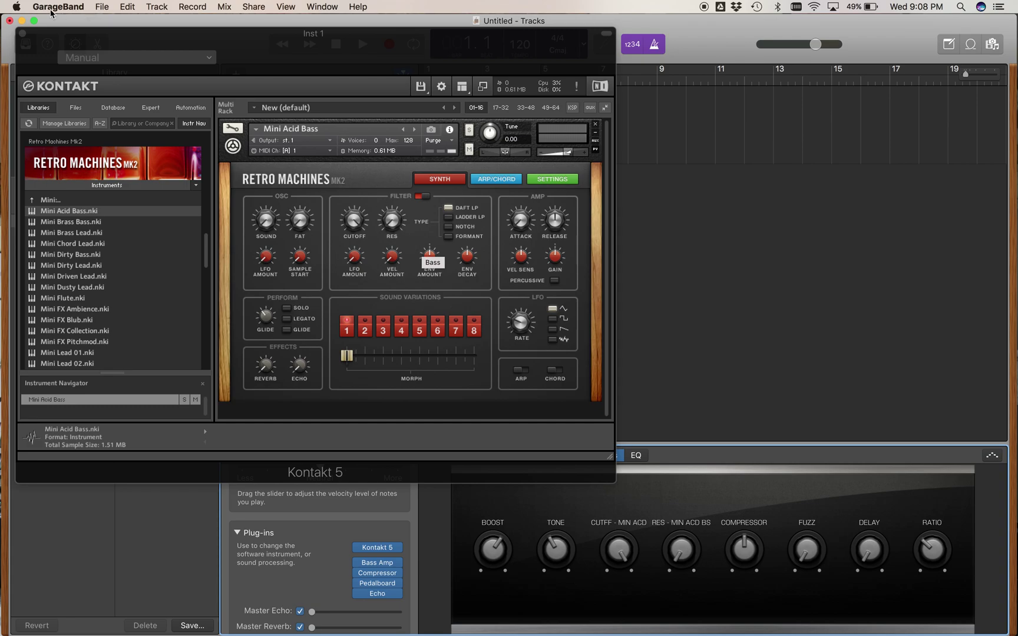
click(21, 37)
- Reopen the Kontakt 5 plug-in window and close it again
mouse_move(360, 586)
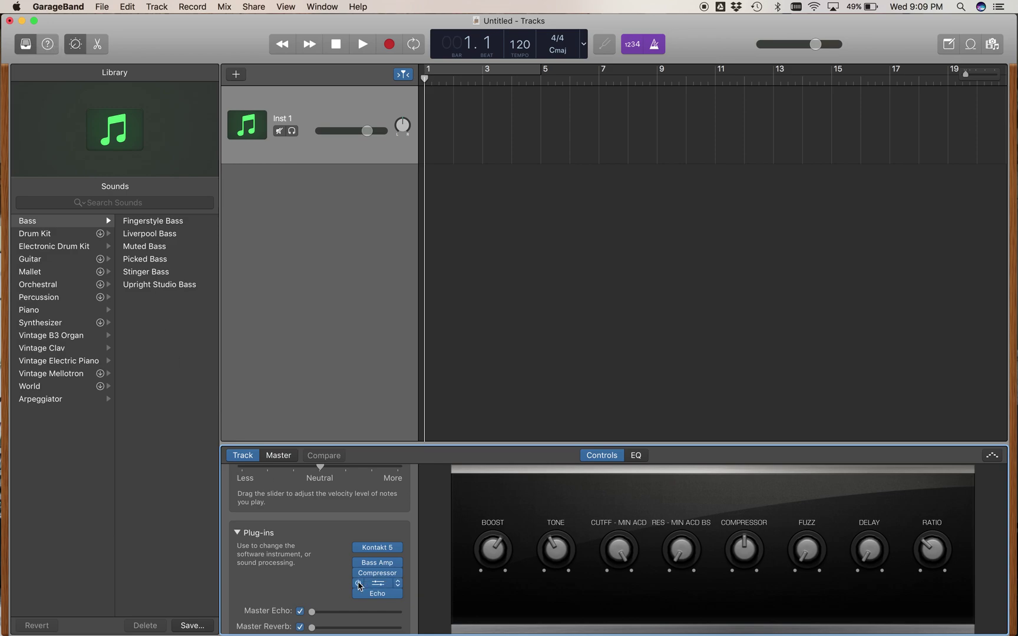
mouse_move(388, 551)
click(391, 552)
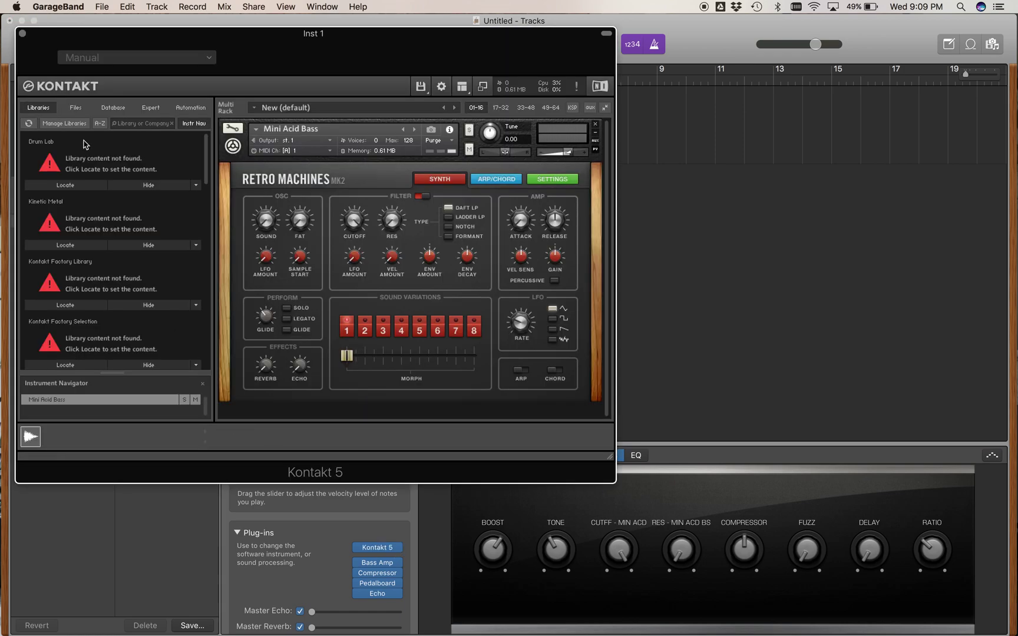
click(22, 33)
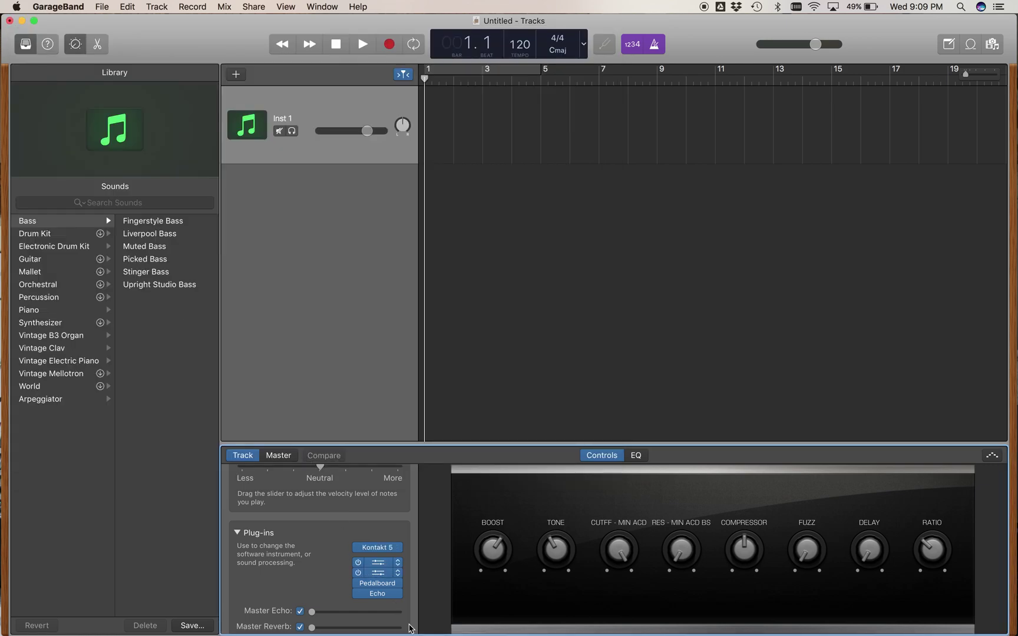
- Replace Kontakt 5 with Native Instruments' Reaktor 6 in Stereo
mouse_move(398, 549)
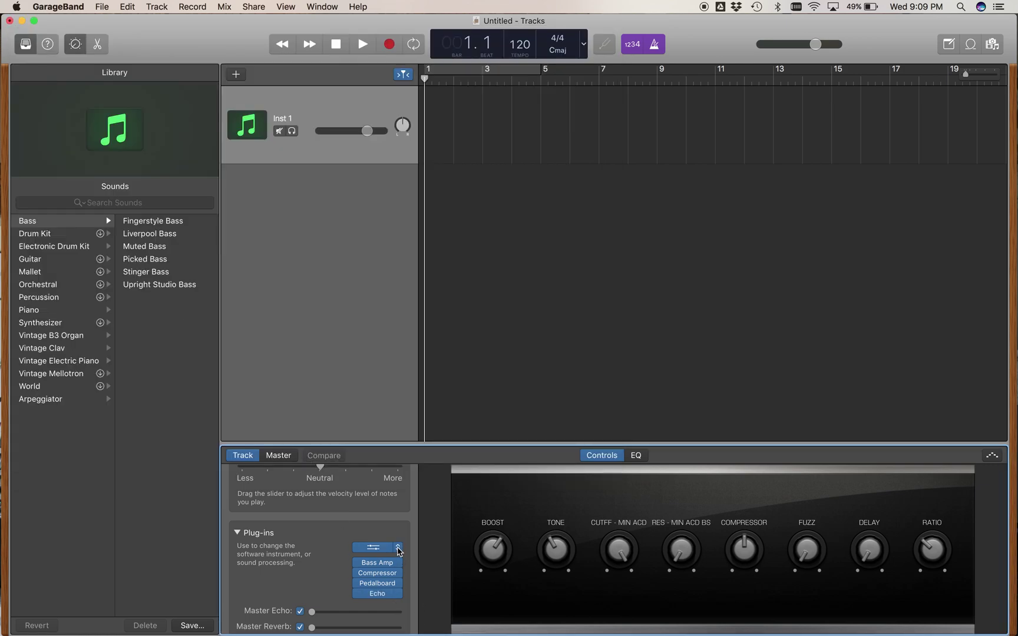
click(399, 550)
mouse_move(407, 566)
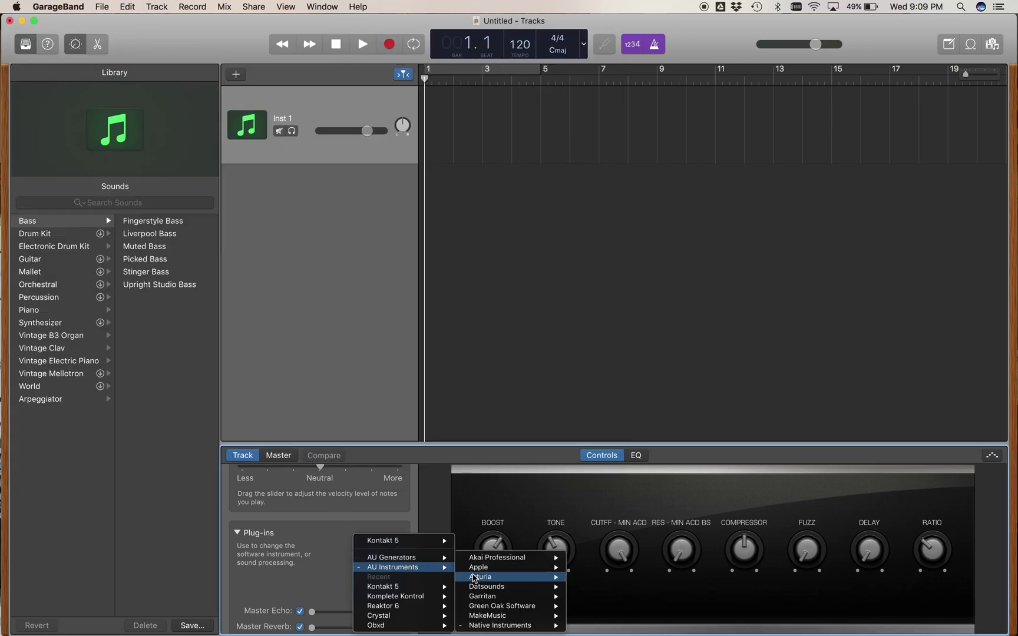
mouse_move(508, 627)
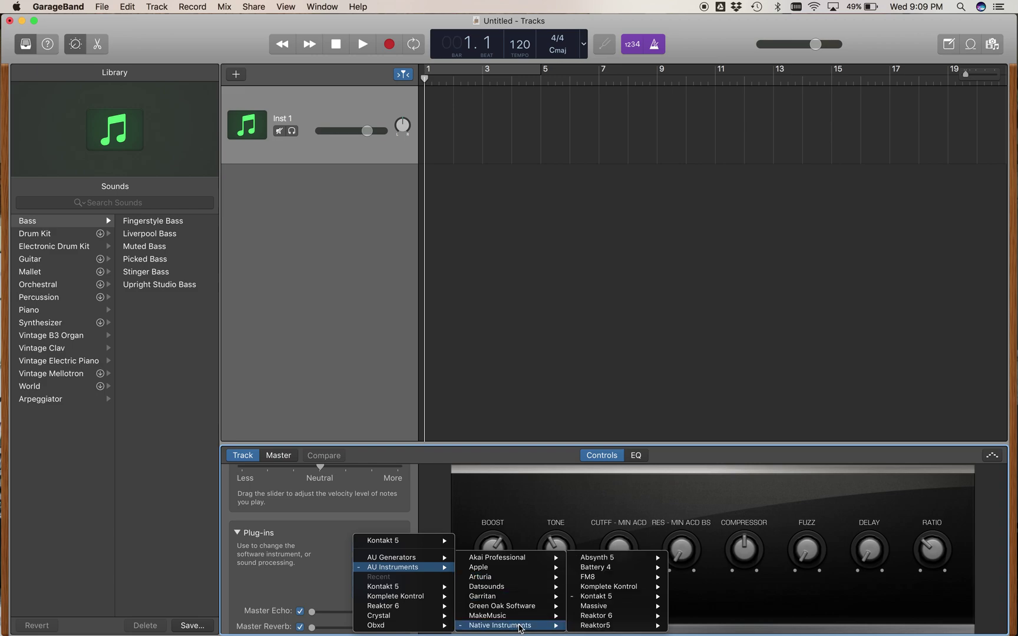
mouse_move(591, 622)
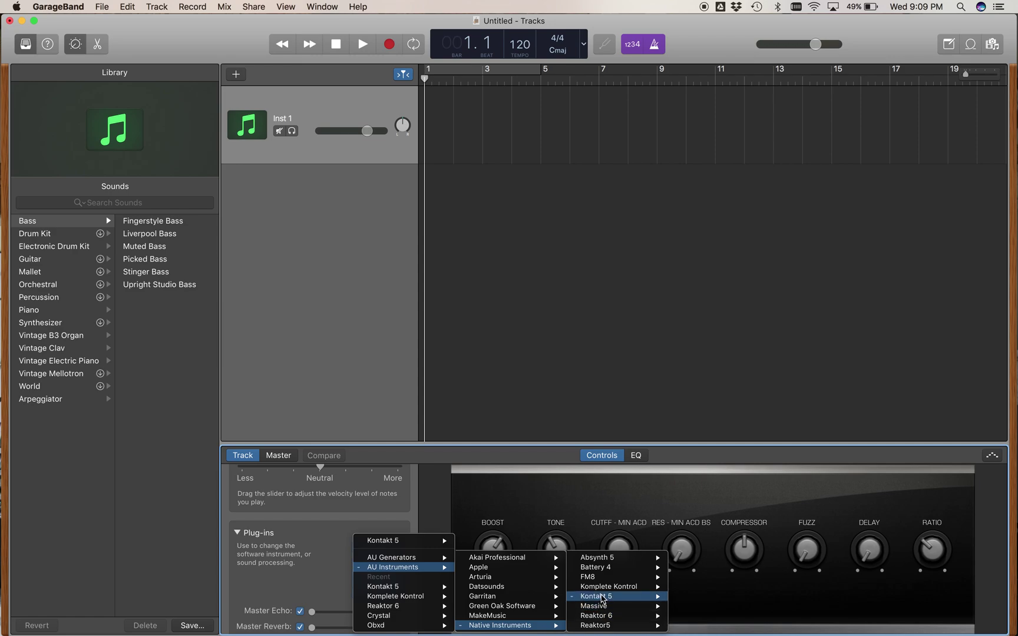
mouse_move(602, 599)
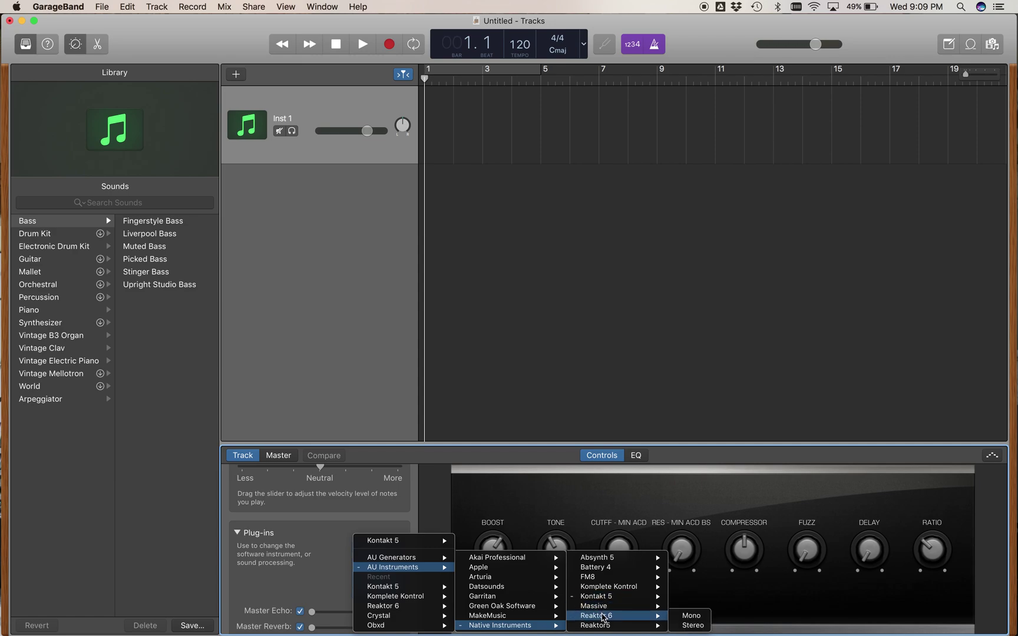
click(699, 627)
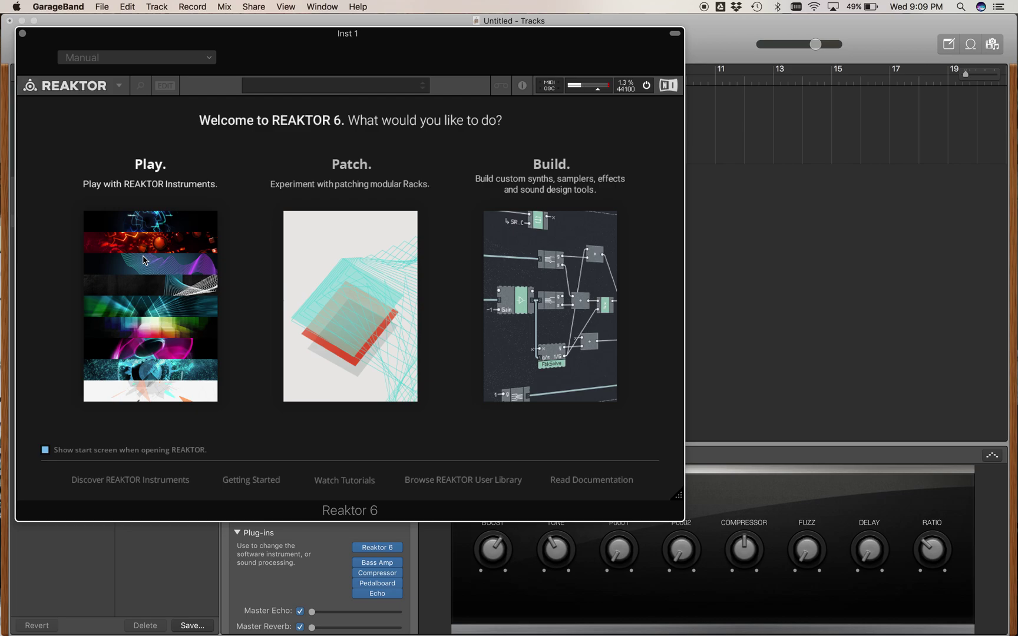
- Load Mikro Prism's Planet Bell preset from Reaktor's Play browser and close the plug-in window
click(144, 260)
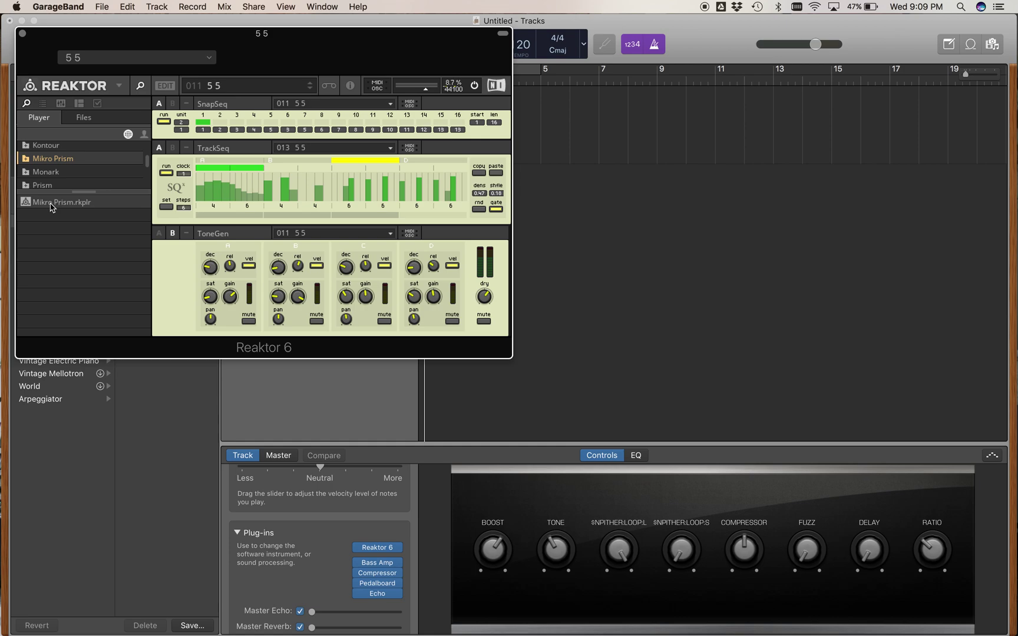
click(51, 203)
double_click(52, 203)
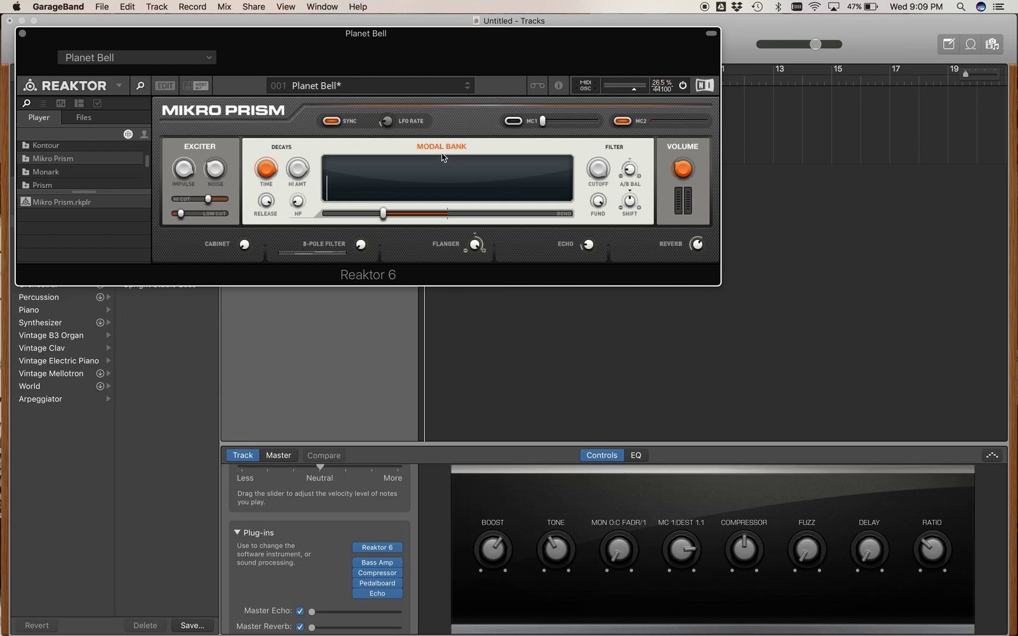
click(22, 33)
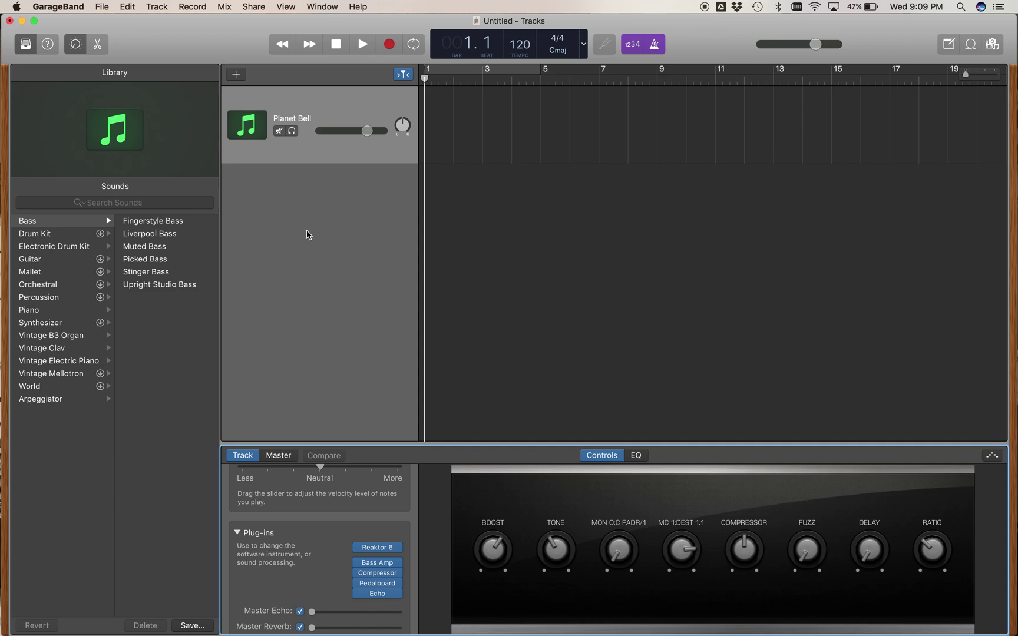